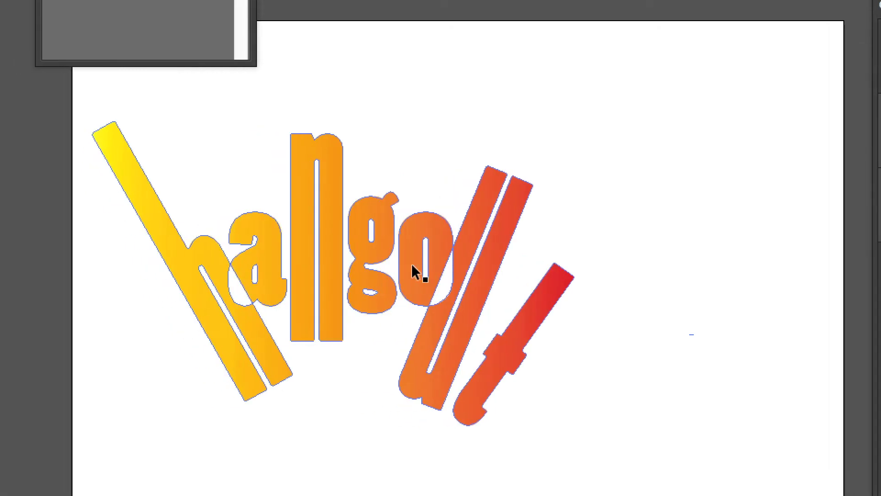
# Step: Draw a freehand wavy path with the Pencil tool across the "hangout" lettering, from beside the h to past the t
pyautogui.click(340, 271)
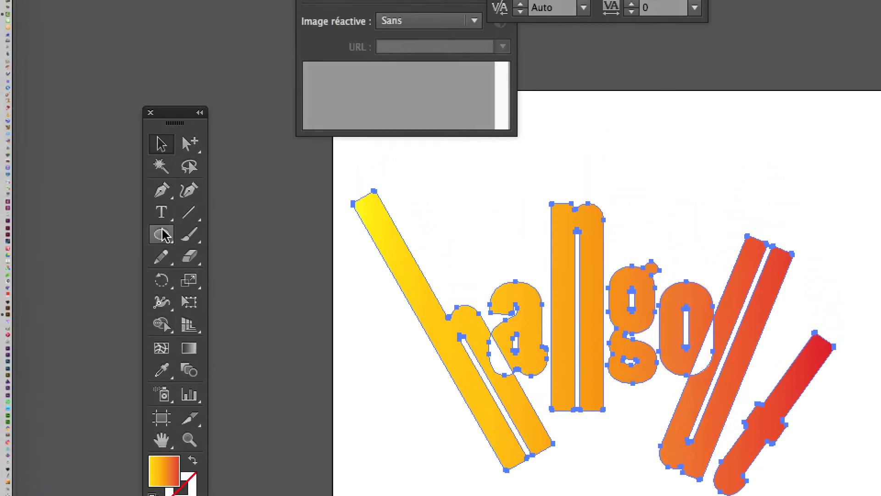
pyautogui.click(162, 256)
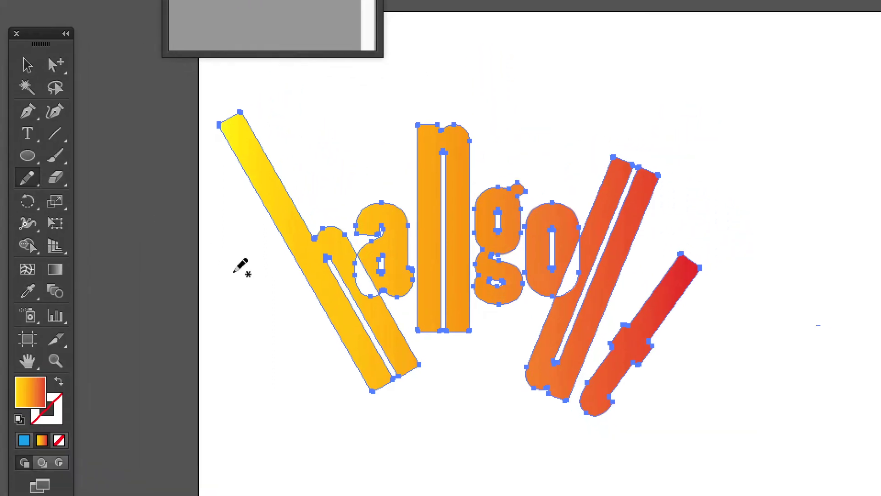
pyautogui.moveTo(233, 270)
pyautogui.mouseDown()
pyautogui.moveTo(461, 235)
pyautogui.moveTo(594, 305)
pyautogui.moveTo(736, 359)
pyautogui.mouseUp()
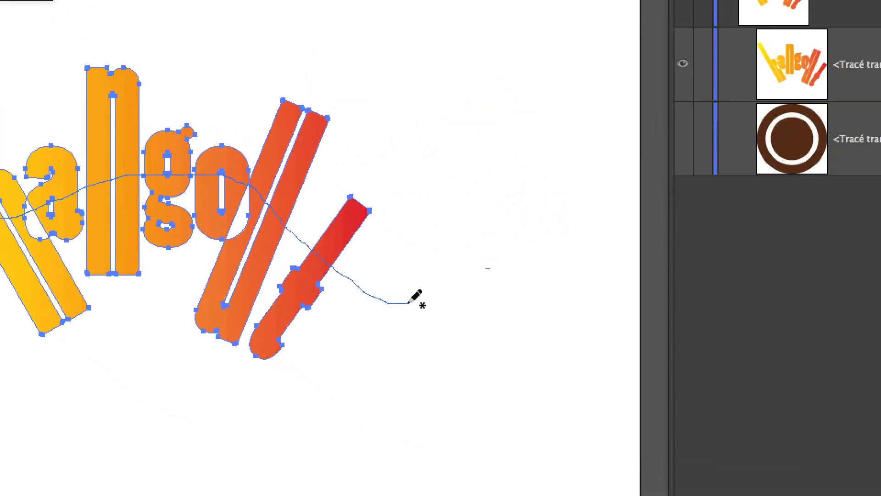
pyautogui.moveTo(408, 302); pyautogui.dragTo(505, 275)
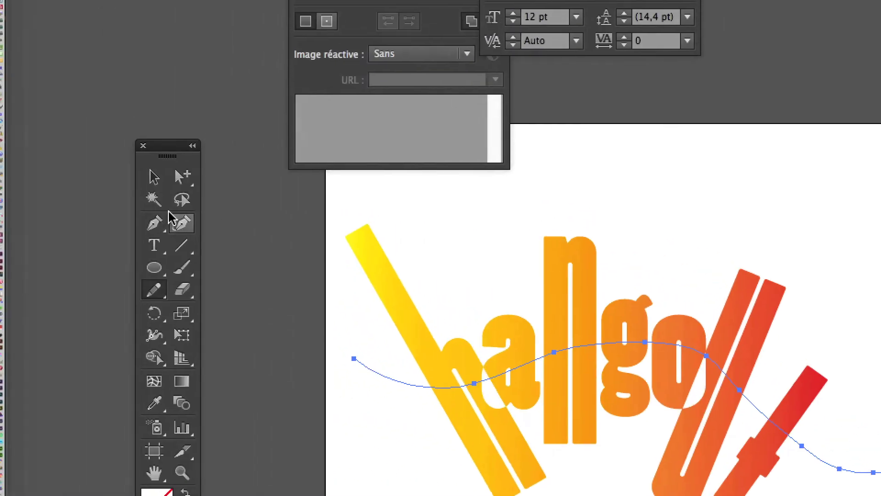
# Step: Rotate the wavy path slightly counterclockwise over the lettering with Free Transform
pyautogui.click(154, 177)
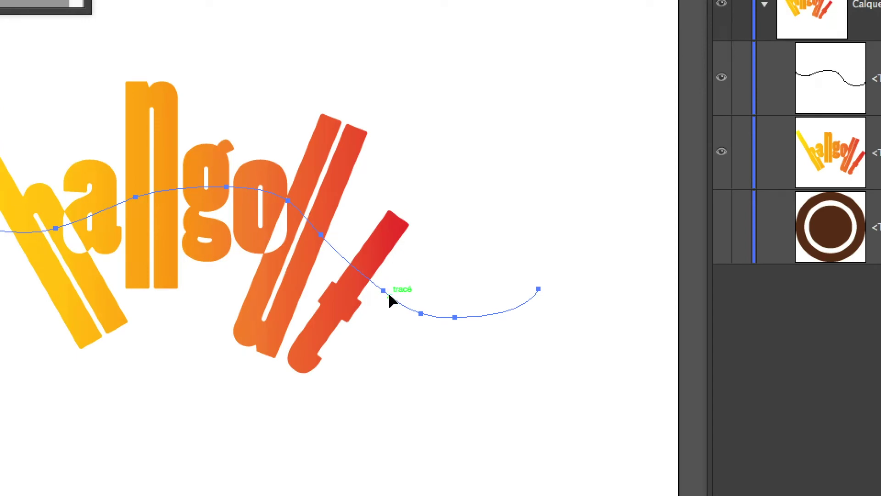
pyautogui.click(412, 293)
pyautogui.moveTo(395, 304); pyautogui.dragTo(395, 296)
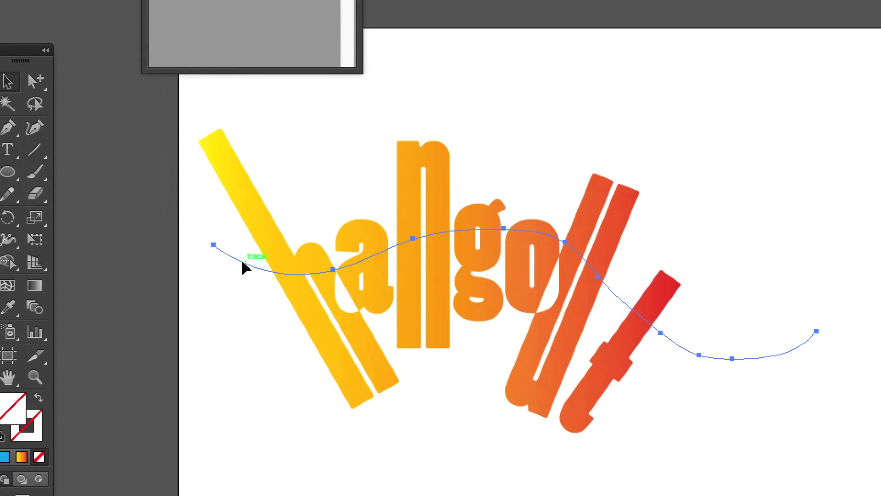
pyautogui.moveTo(243, 268); pyautogui.dragTo(243, 275)
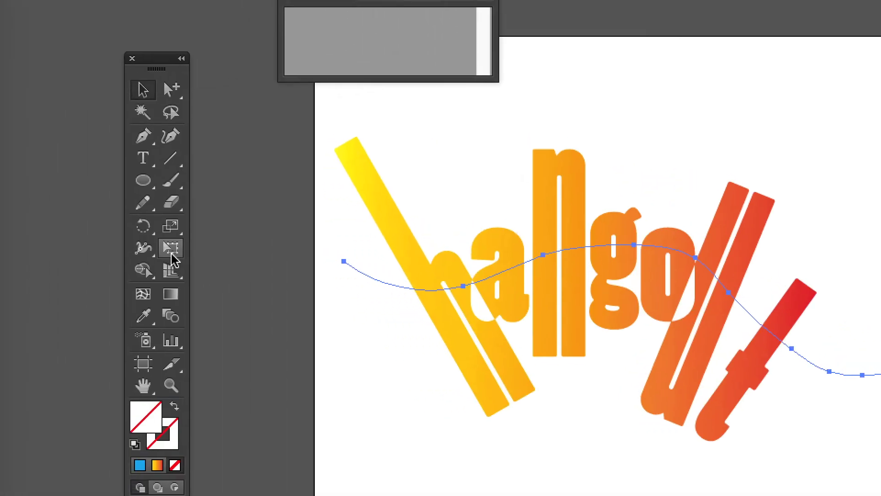
pyautogui.click(170, 247)
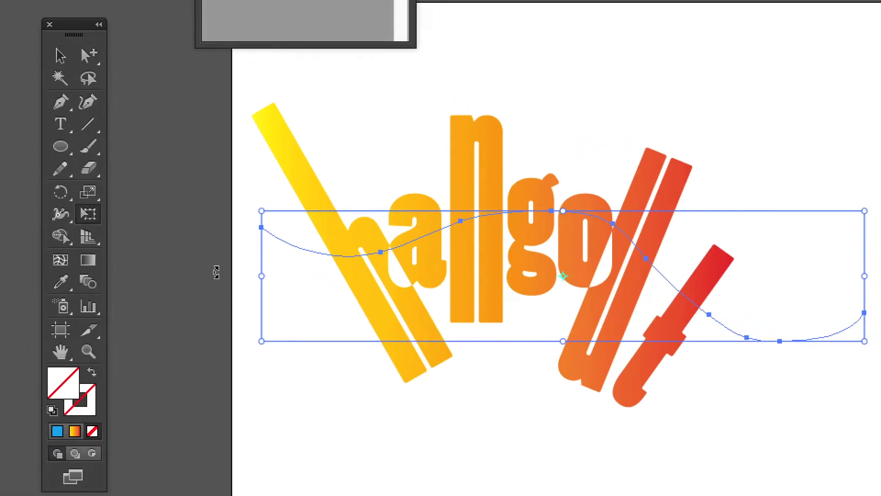
pyautogui.moveTo(300, 306); pyautogui.dragTo(316, 380)
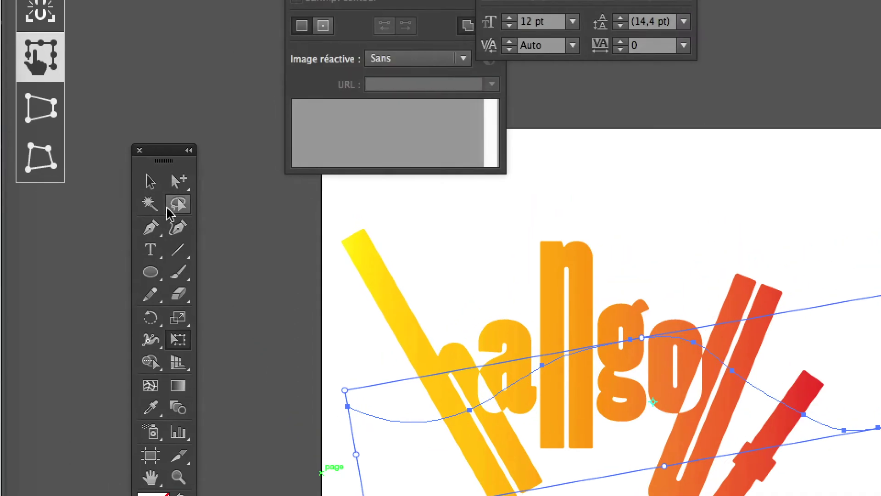
pyautogui.click(48, 10)
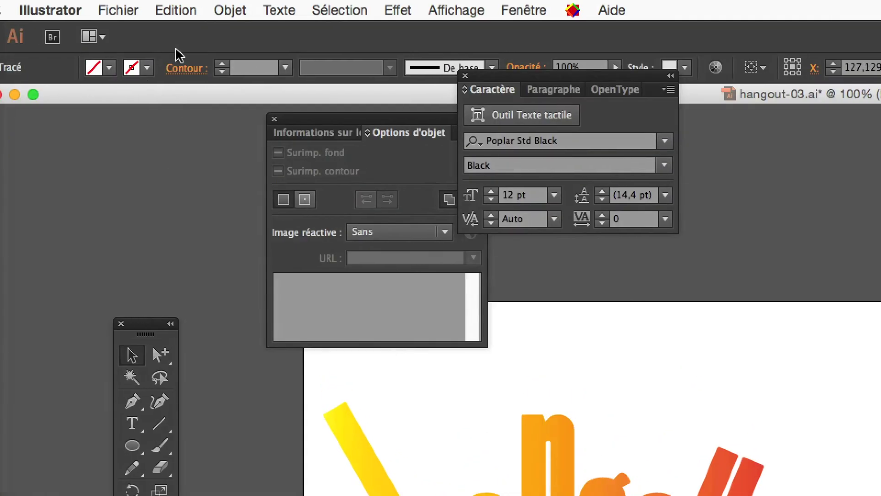
# Step: Cut the lettering along the wavy path with the Divide Objects Below command (Diviser les objets inférieurs)
pyautogui.click(196, 14)
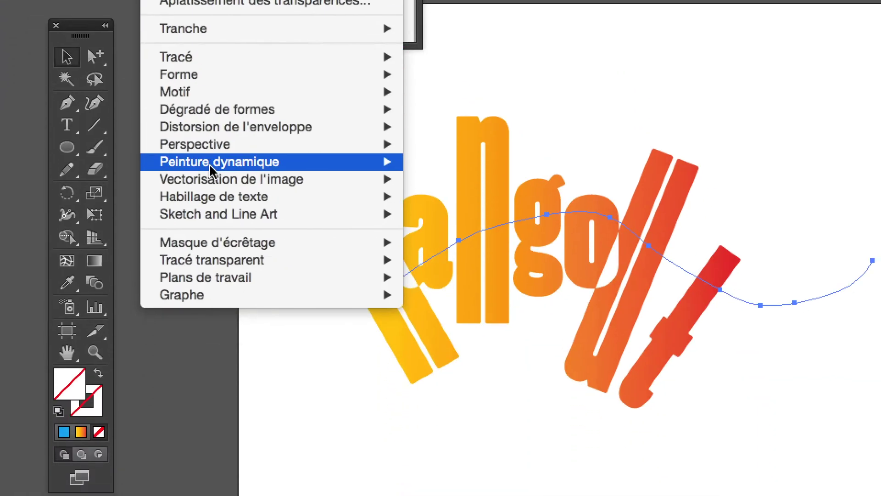
pyautogui.moveTo(211, 79)
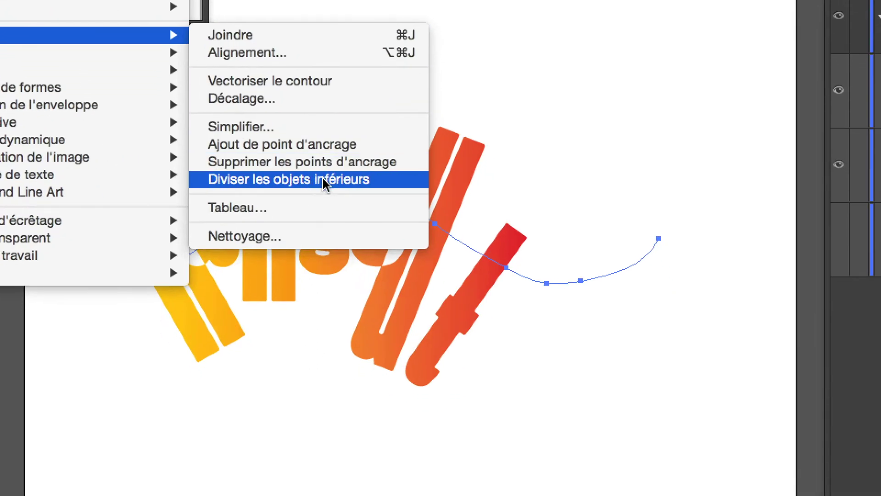
pyautogui.click(325, 178)
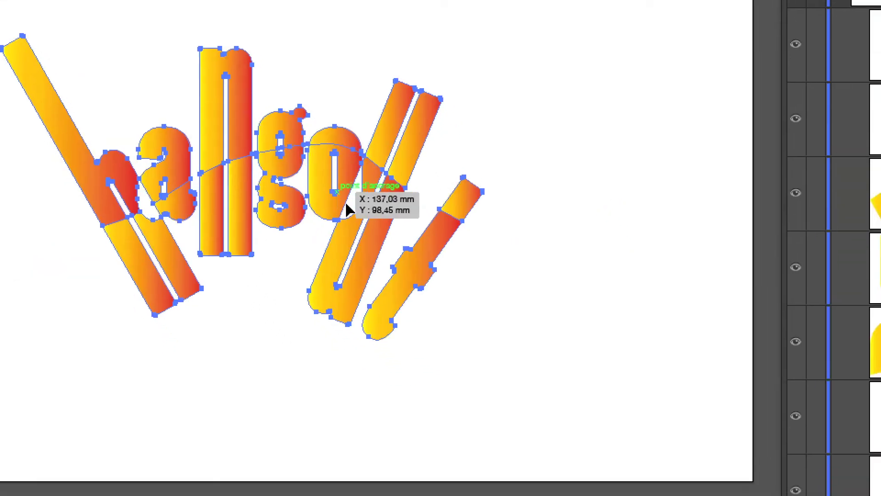
# Step: Slice the h freehand with the Knife tool (Cutter) across its upper stem and its two lower legs
pyautogui.scroll(2, 324, 200)
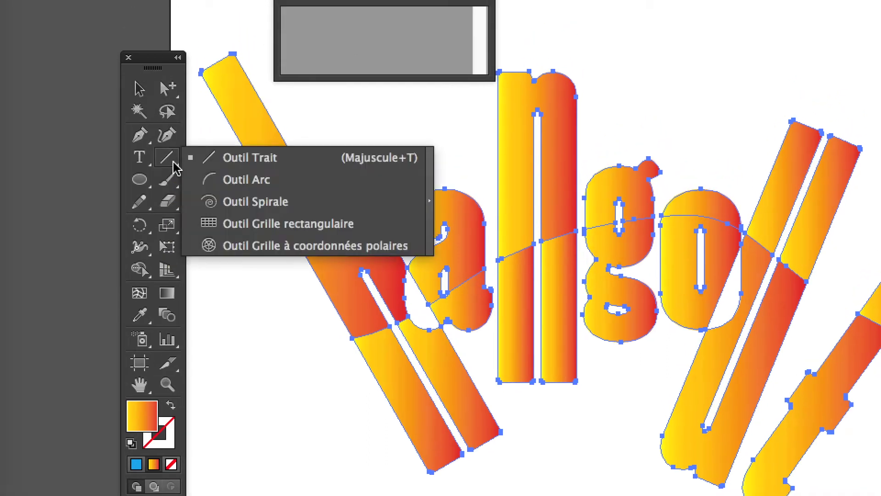
pyautogui.click(175, 168)
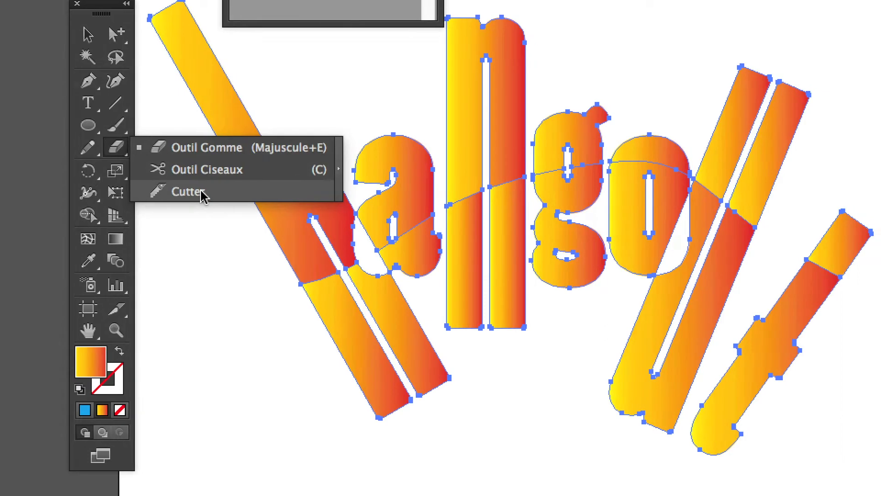
pyautogui.click(202, 195)
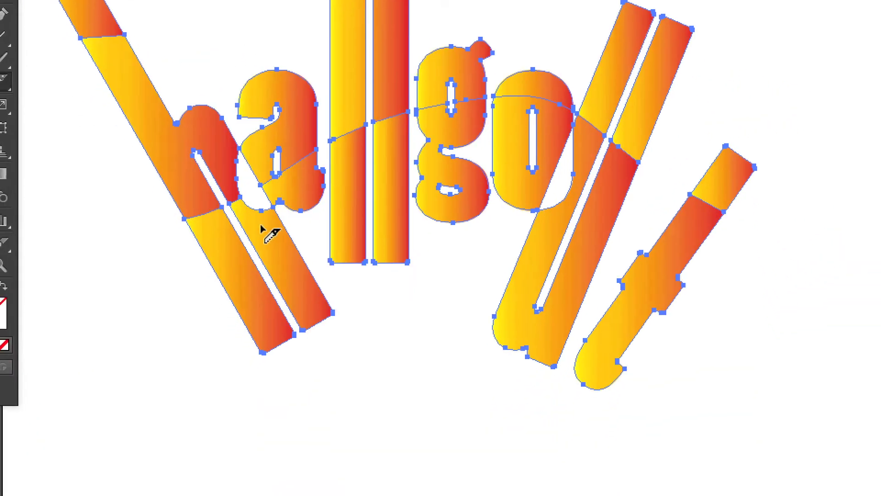
pyautogui.moveTo(215, 277); pyautogui.dragTo(331, 302)
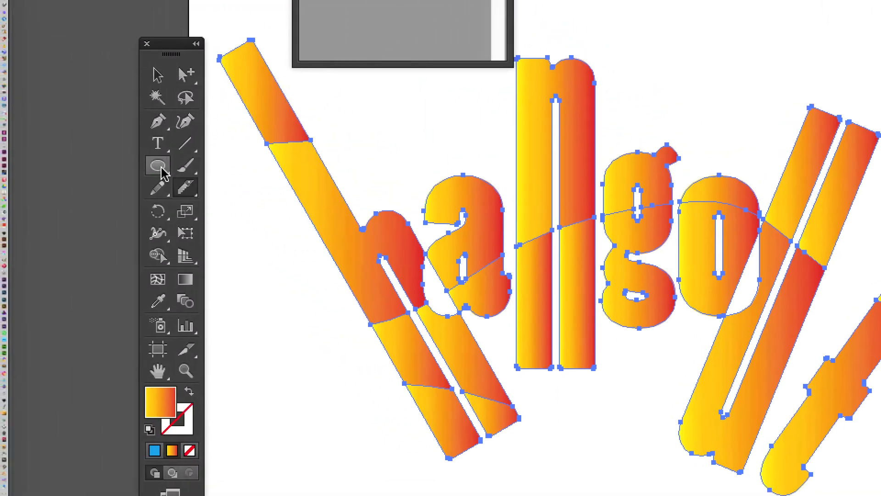
# Step: Draw a five-pointed star about 20 mm wide above the g and move it onto the top of the n
pyautogui.click(159, 168)
pyautogui.click(243, 254)
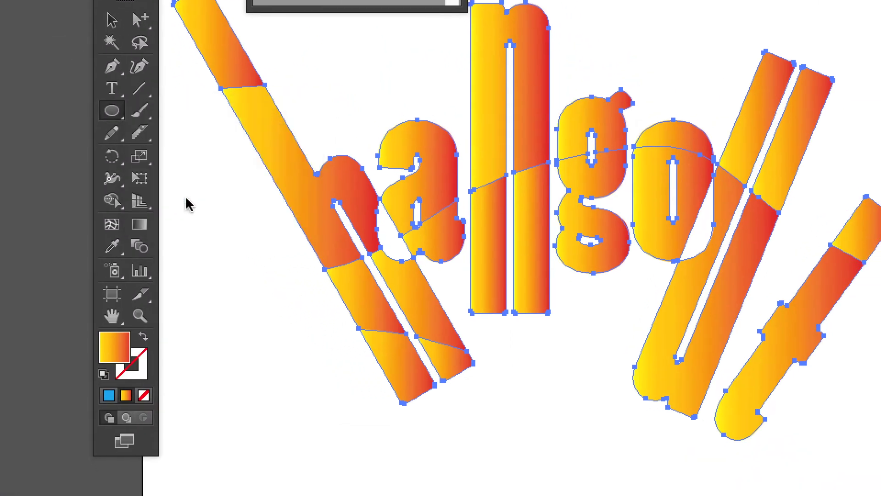
pyautogui.moveTo(644, 39); pyautogui.dragTo(678, 64)
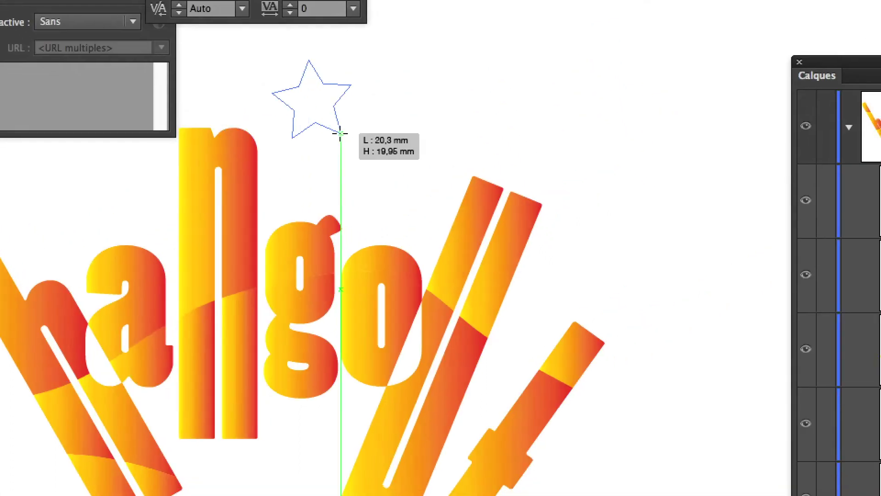
pyautogui.moveTo(340, 134); pyautogui.dragTo(341, 134)
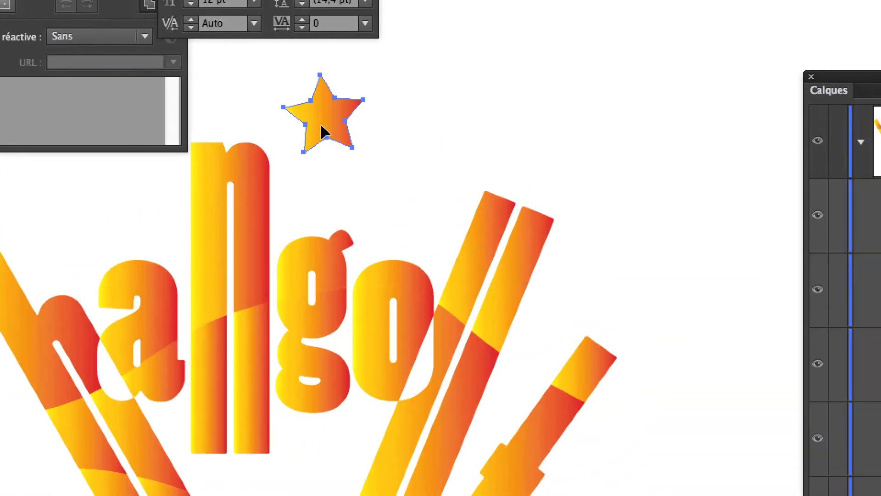
pyautogui.moveTo(461, 106); pyautogui.dragTo(371, 191)
pyautogui.moveTo(293, 160)
pyautogui.mouseDown()
pyautogui.moveTo(292, 133)
pyautogui.moveTo(291, 155)
pyautogui.mouseUp()
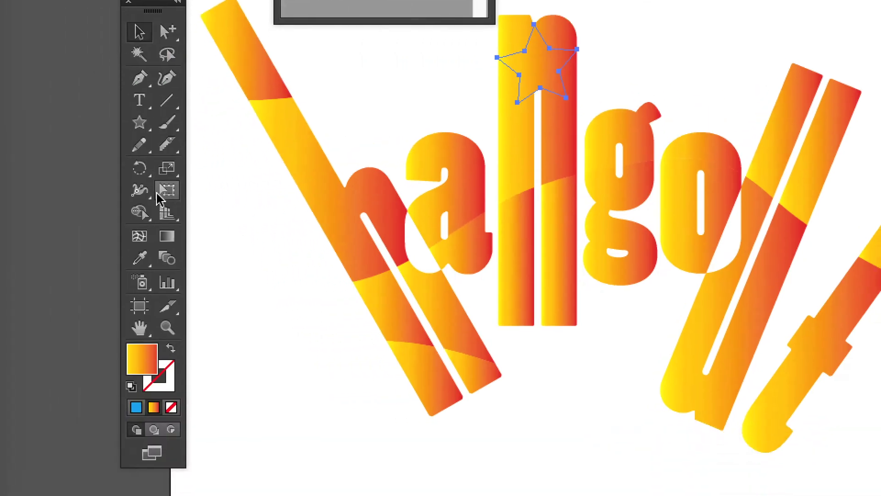
# Step: Enlarge the star with Free Transform so that it extends beyond both sides of the n's top
pyautogui.click(158, 195)
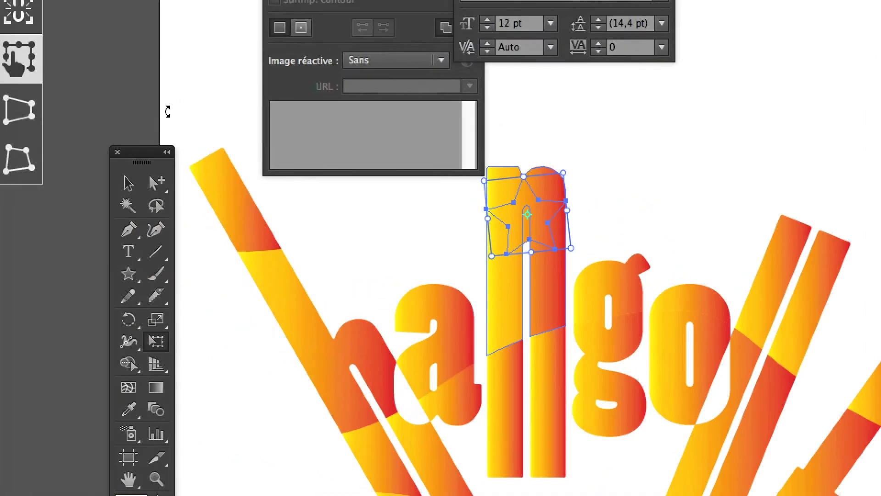
pyautogui.click(129, 184)
pyautogui.click(623, 169)
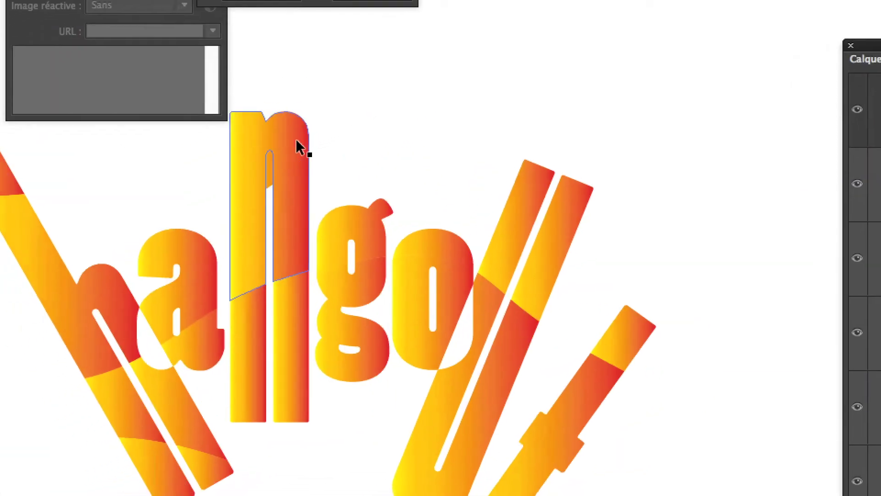
pyautogui.click(294, 149)
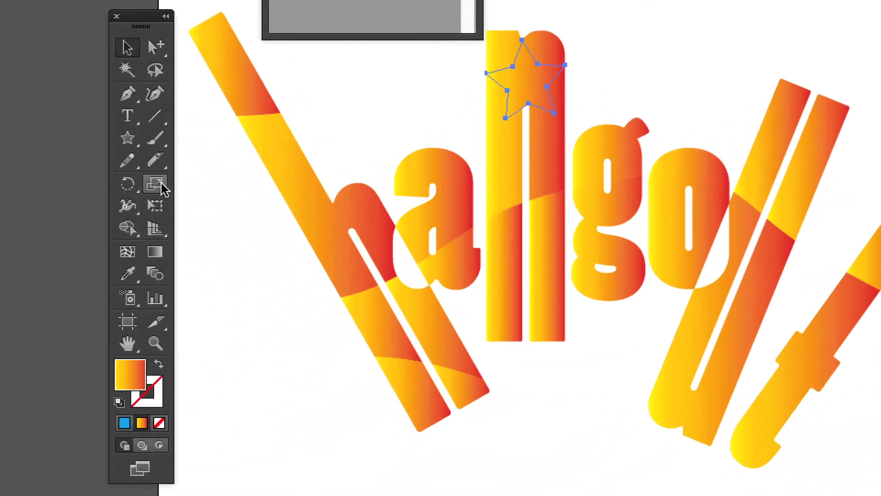
pyautogui.click(161, 195)
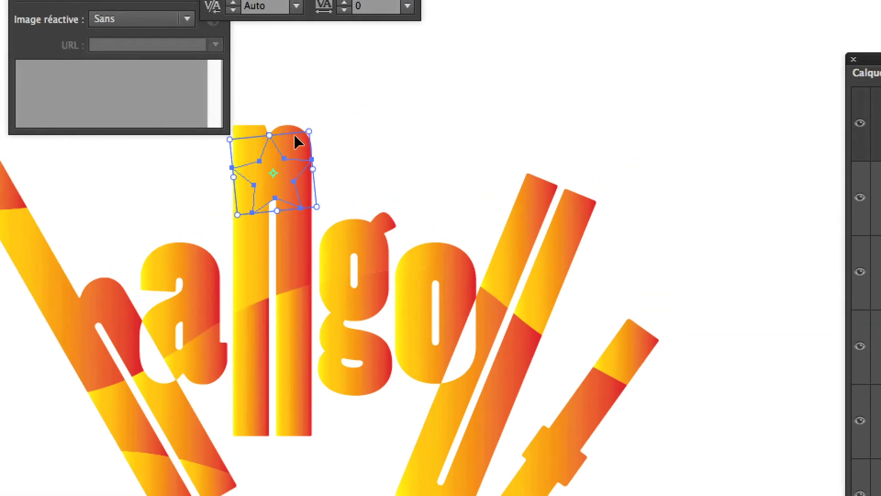
pyautogui.moveTo(563, 33); pyautogui.dragTo(567, 23)
pyautogui.moveTo(299, 133); pyautogui.dragTo(302, 127)
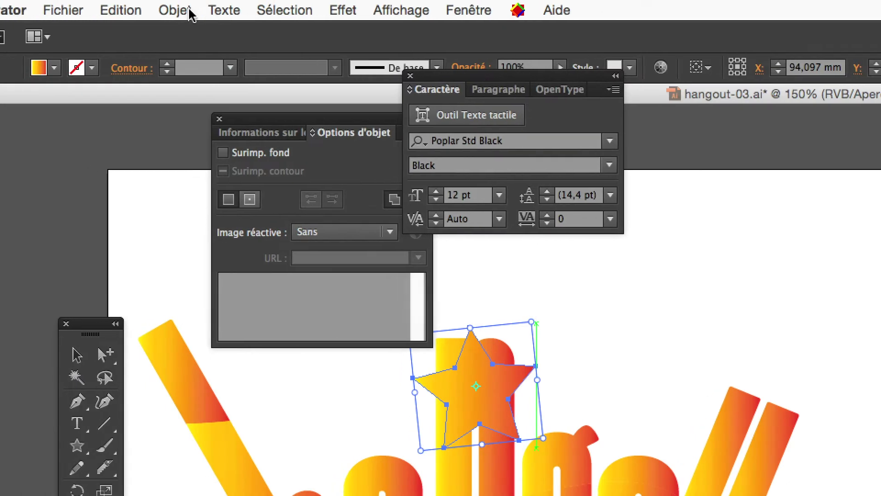
# Step: Cut the letters beneath the star into its shape with the Divide Objects Below command (Diviser les objets inférieurs)
pyautogui.click(176, 10)
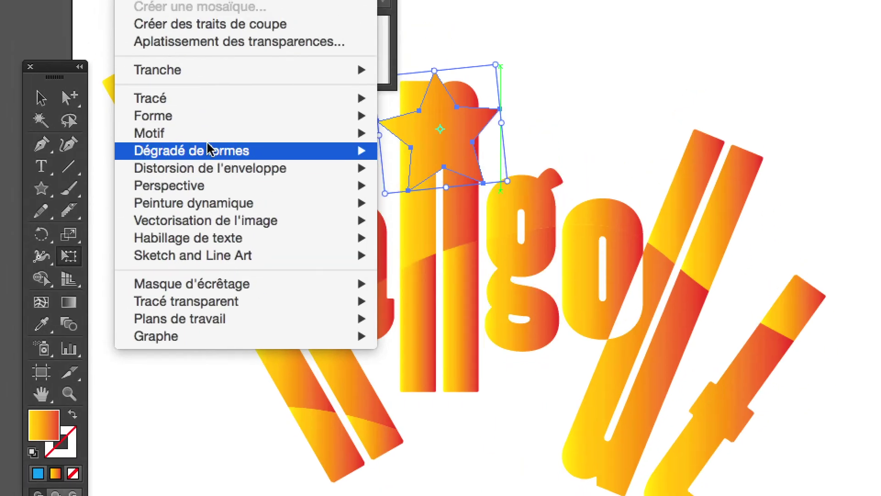
pyautogui.moveTo(151, 98)
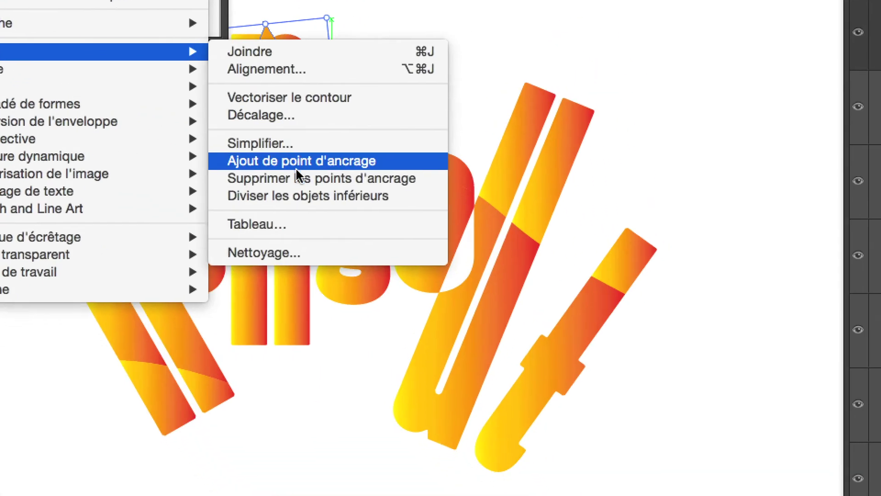
pyautogui.click(299, 182)
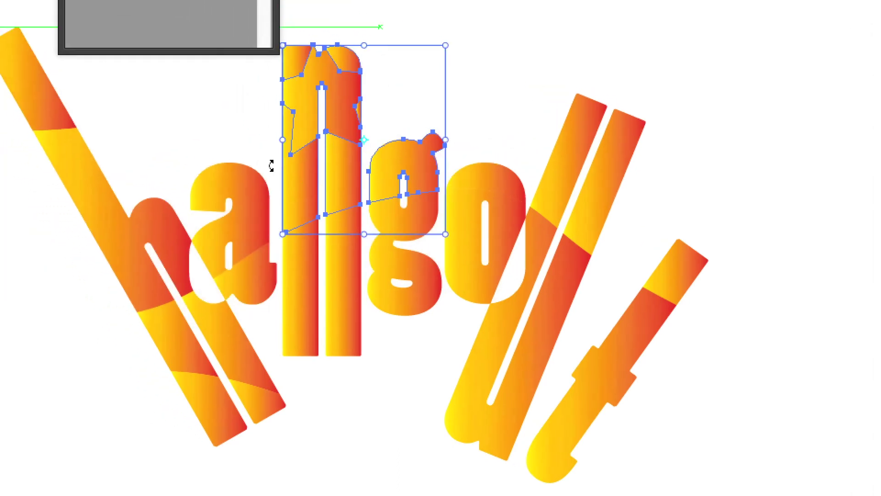
pyautogui.scroll(1, 284, 137)
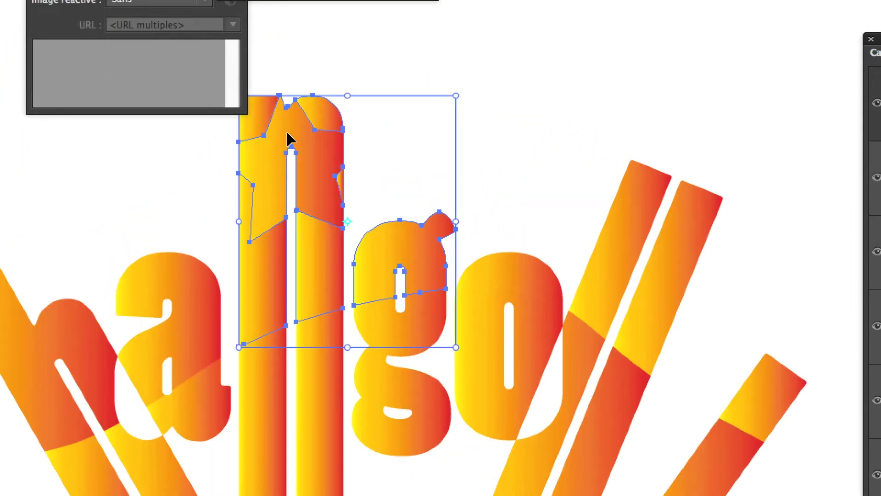
pyautogui.scroll(1, 285, 138)
pyautogui.moveTo(288, 140); pyautogui.dragTo(324, 180)
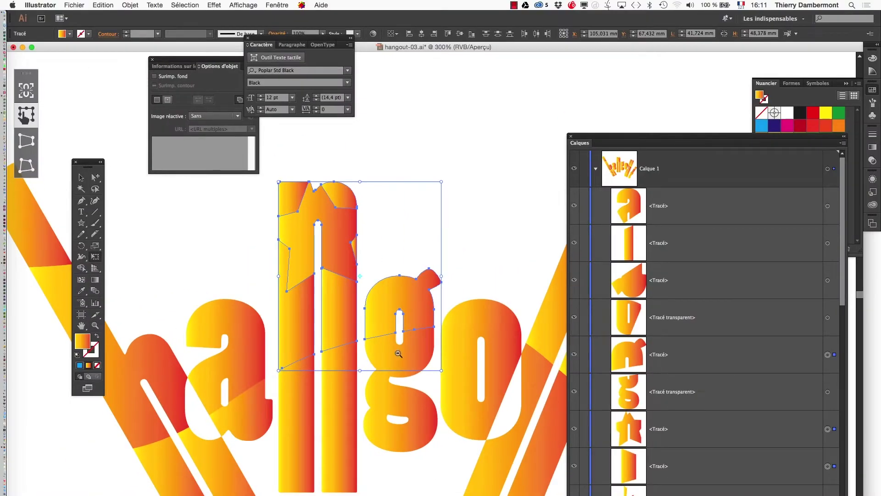
pyautogui.keyDown('alt'); pyautogui.click(398, 354); pyautogui.keyUp('alt')
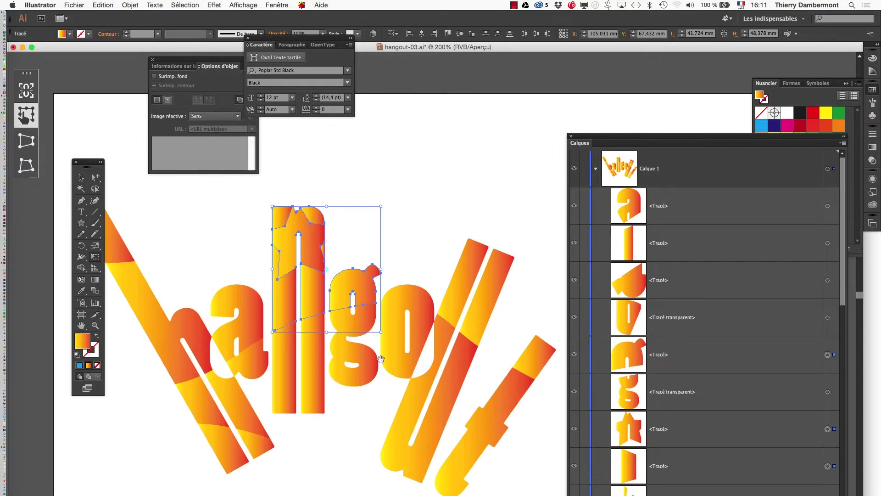
pyautogui.moveTo(381, 359); pyautogui.dragTo(381, 320)
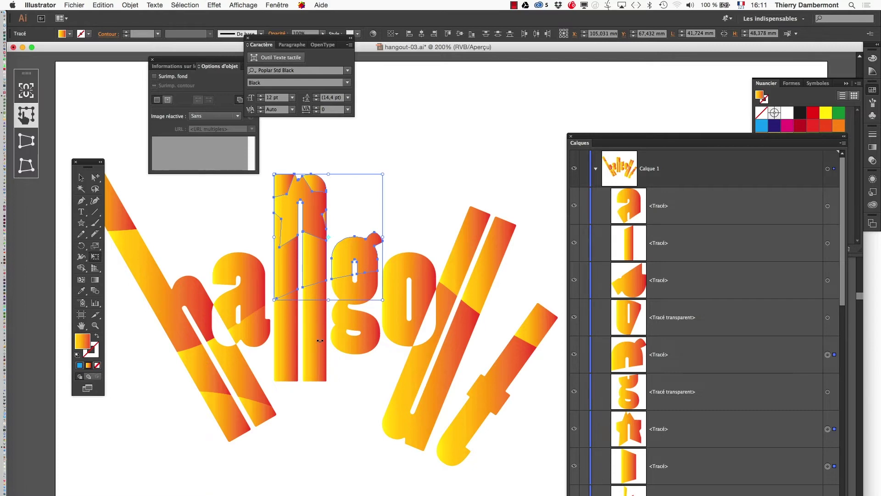
# Step: Save the document as "jour 5 part 28" in Adobe Illustrator format in the "Illustrator carnaval 2015" folder, accepting the save options
pyautogui.click(74, 5)
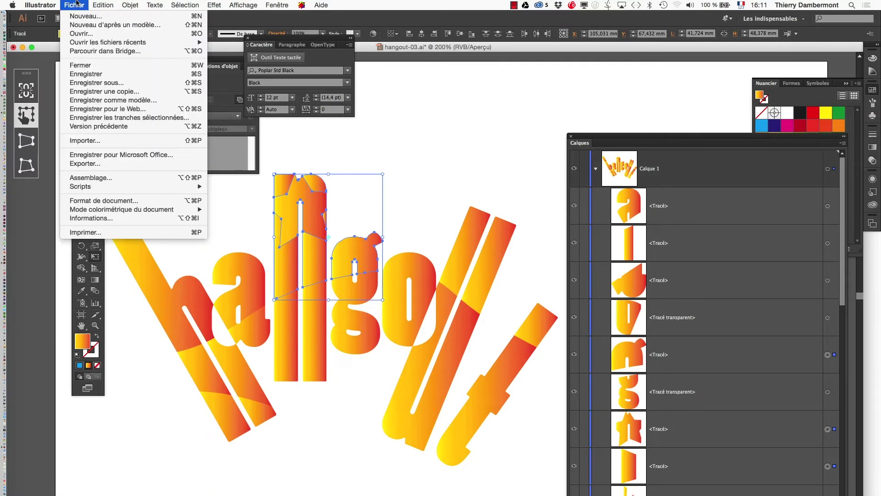
pyautogui.click(106, 82)
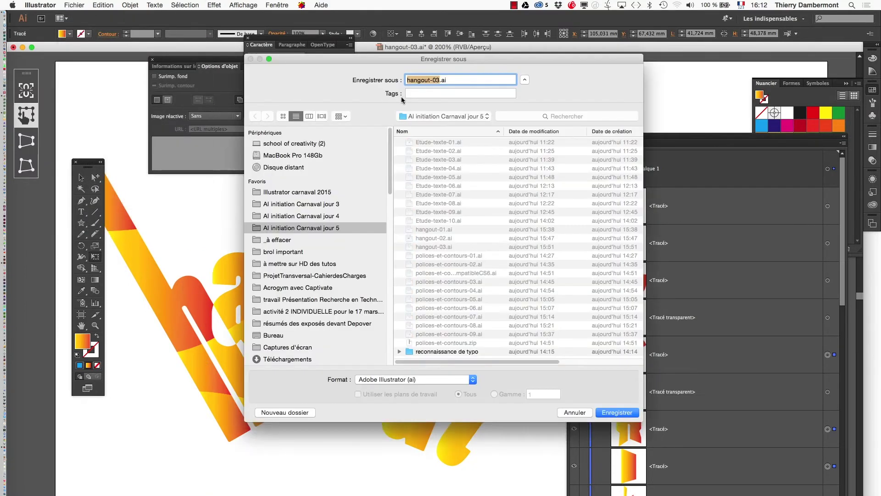
pyautogui.click(301, 191)
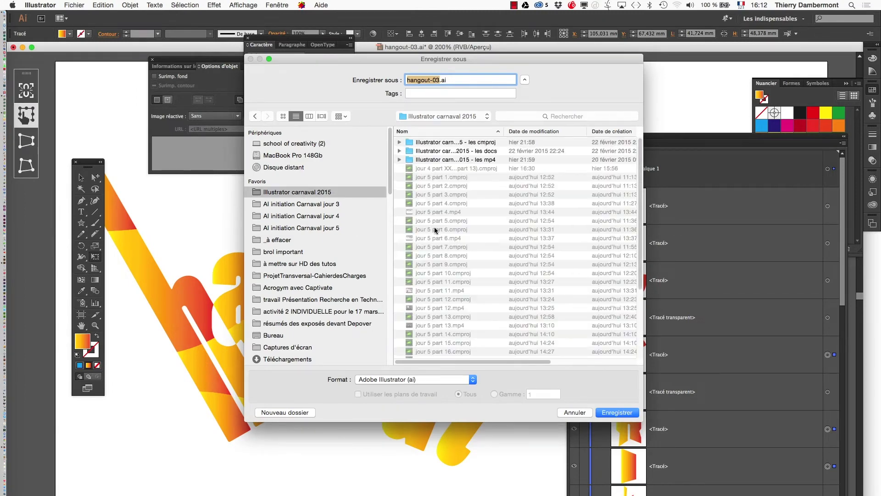
pyautogui.scroll(-10, 465, 262)
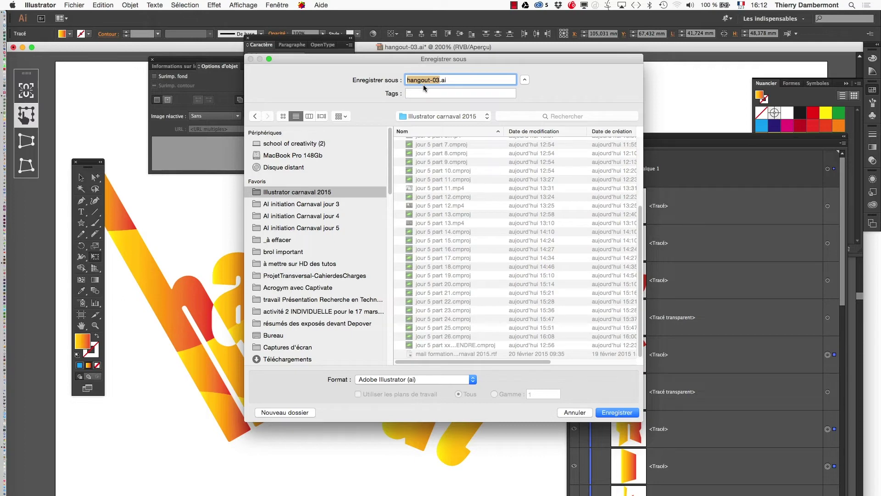
pyautogui.write('jlour 5 part 27')
pyautogui.click(625, 412)
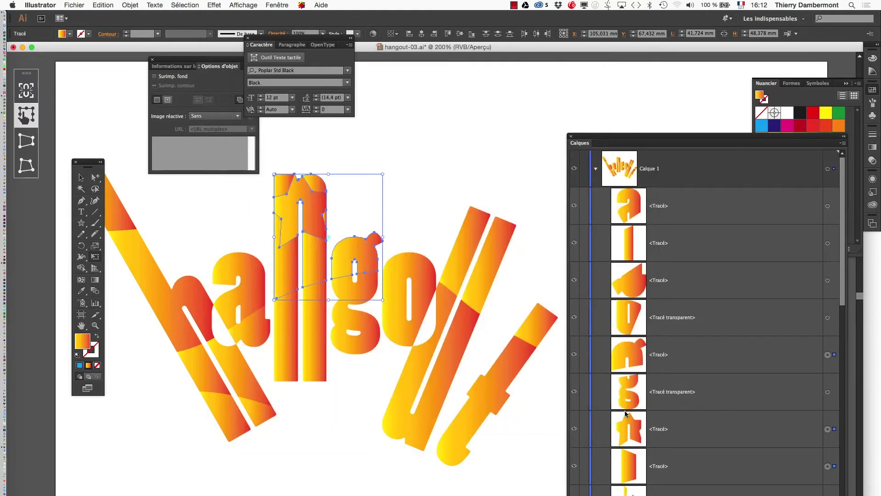
pyautogui.click(478, 346)
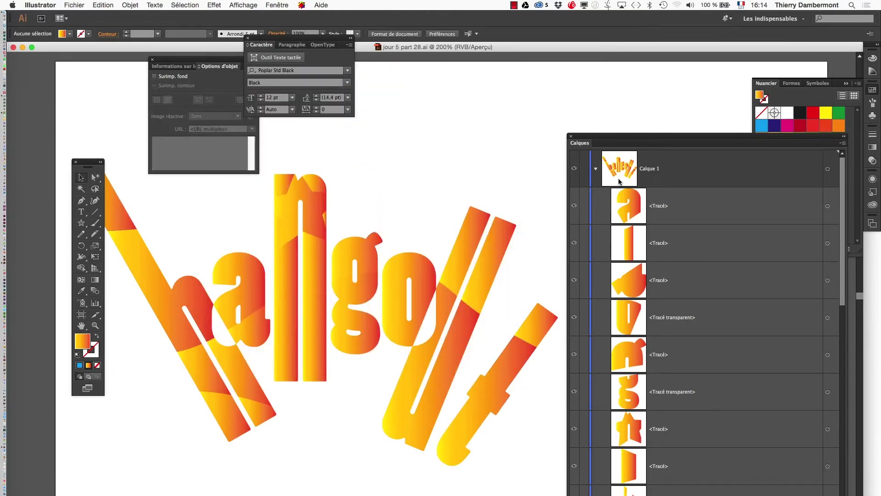
# Step: Collapse the layer Calque 1, select the star-shaped piece on the n and detach the swatches (Nuancier) as a floating panel
pyautogui.click(596, 169)
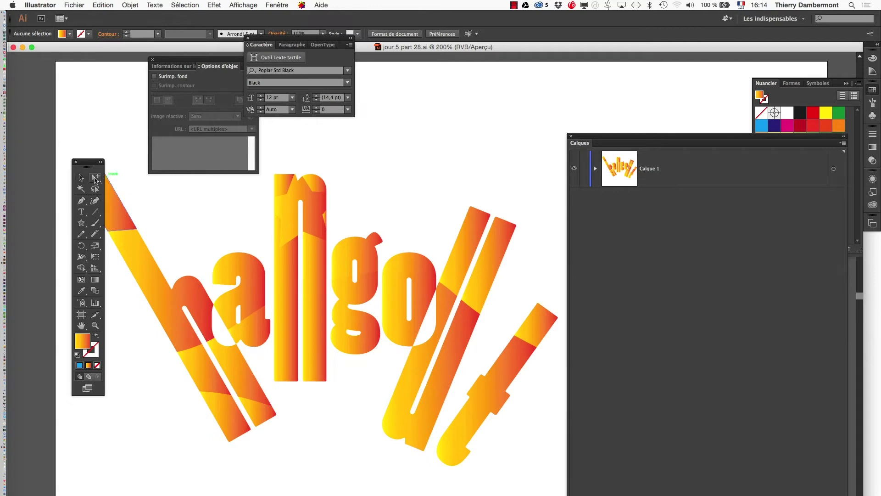
pyautogui.click(297, 208)
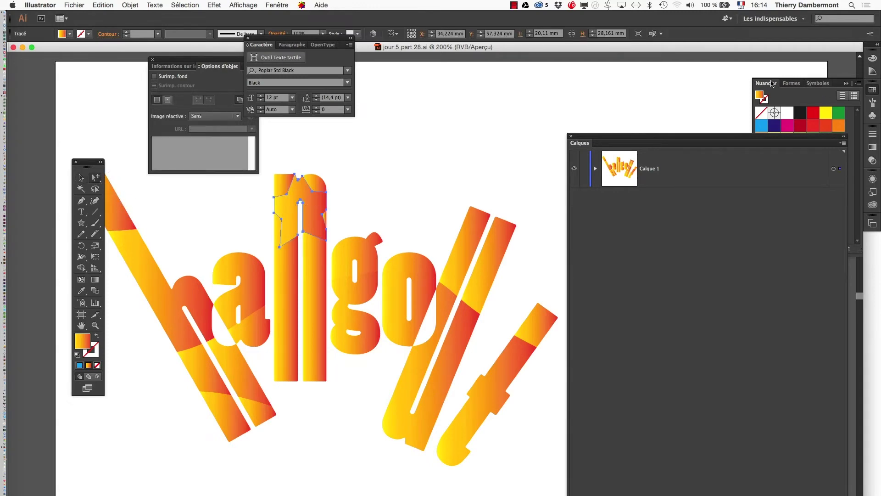
pyautogui.moveTo(772, 83); pyautogui.dragTo(455, 84)
# Step: Try the brown and green foliage patterns and the Cyprès gradient from the Bois library as fills for the n's star-shaped piece
pyautogui.click(507, 196)
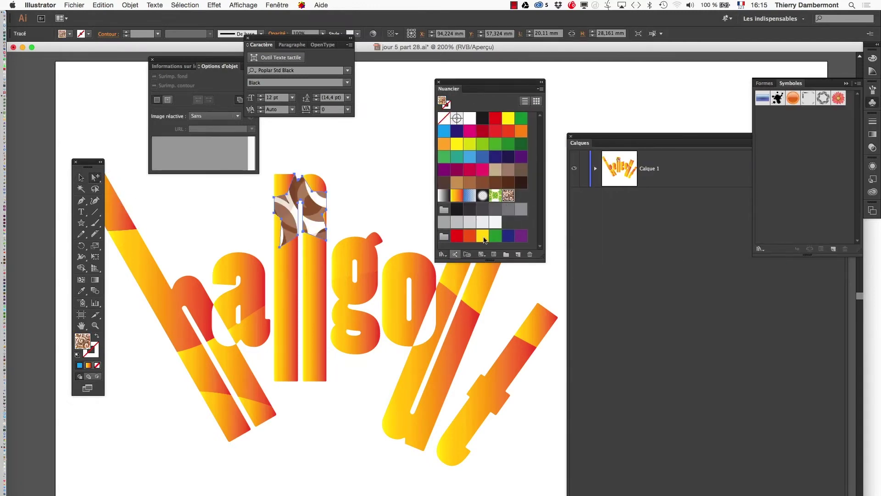
pyautogui.click(495, 195)
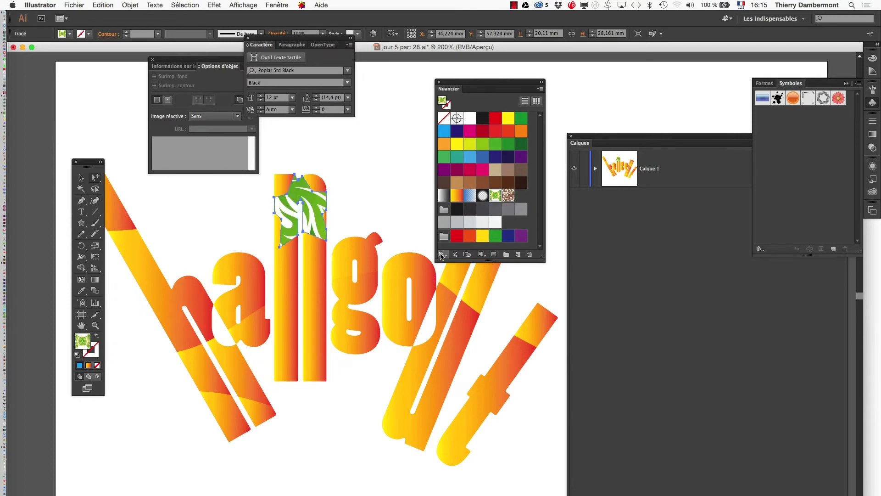
pyautogui.click(441, 255)
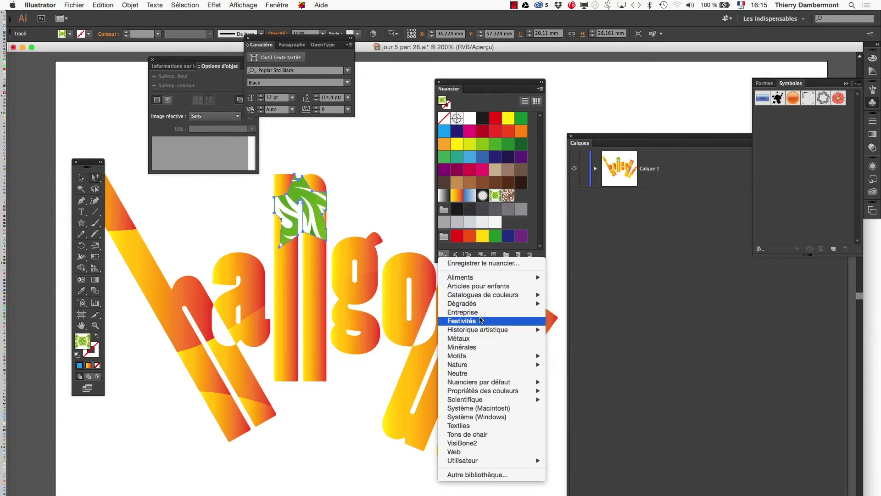
pyautogui.moveTo(478, 305)
pyautogui.click(561, 303)
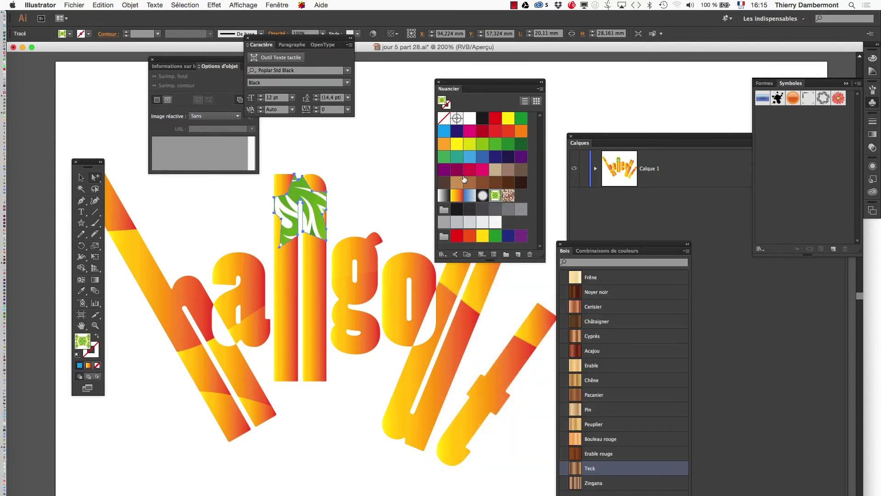
pyautogui.click(591, 336)
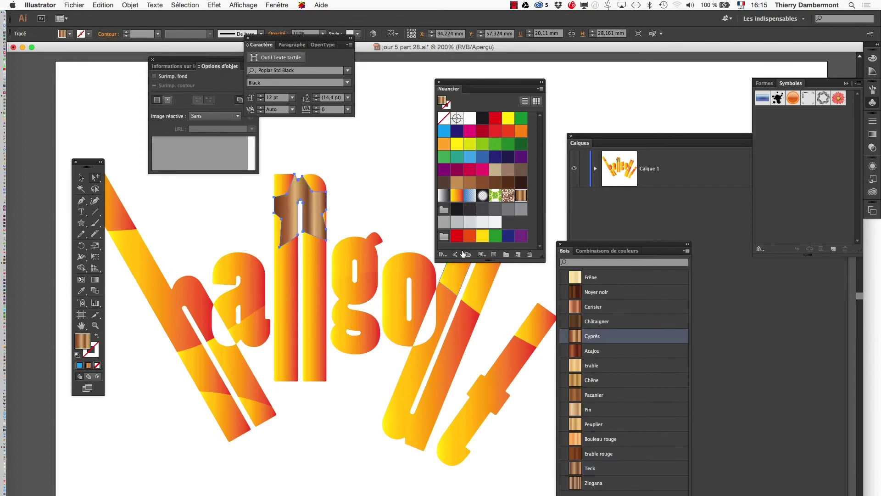
# Step: Load the Héritage décoratif pattern library and fill the n's star piece, the lower g and the u's lower piece with the red tartan
pyautogui.click(447, 250)
pyautogui.moveTo(473, 359)
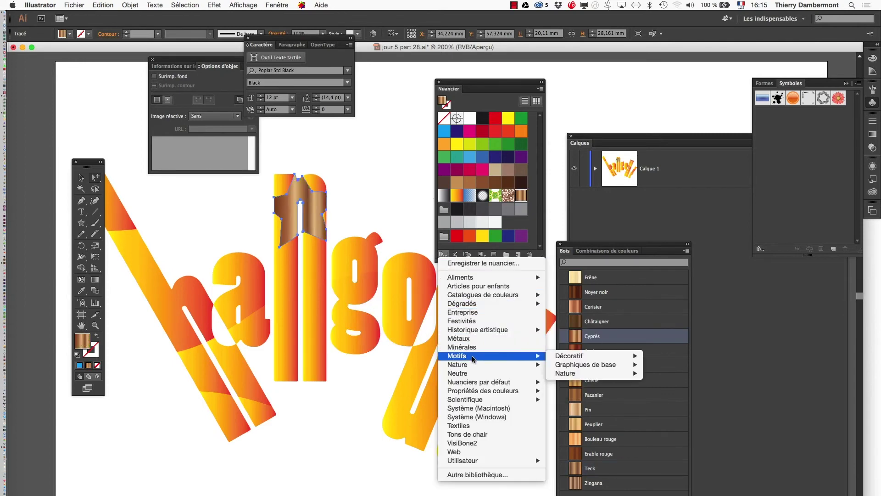
pyautogui.moveTo(569, 358)
pyautogui.click(675, 356)
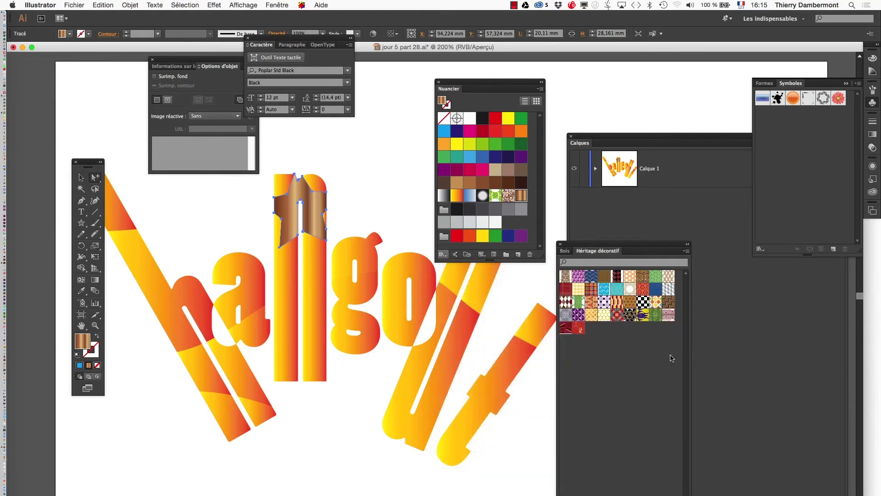
pyautogui.click(613, 305)
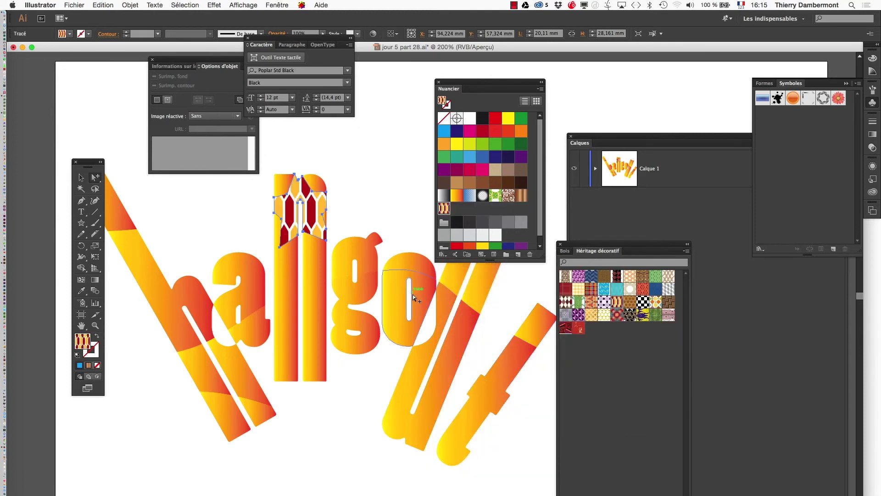
pyautogui.click(591, 290)
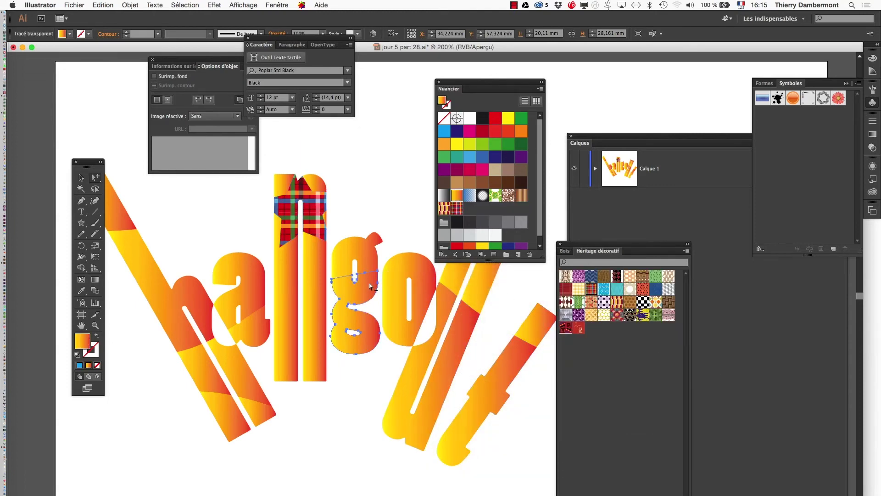
pyautogui.click(590, 291)
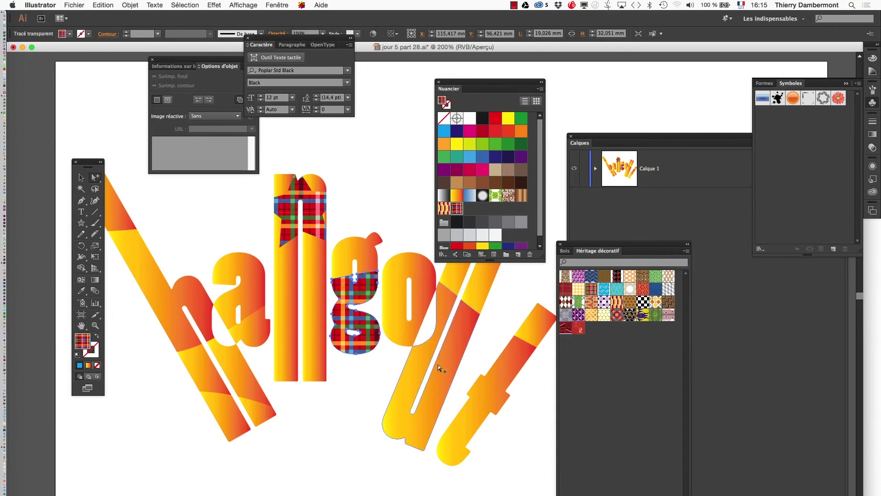
pyautogui.click(591, 292)
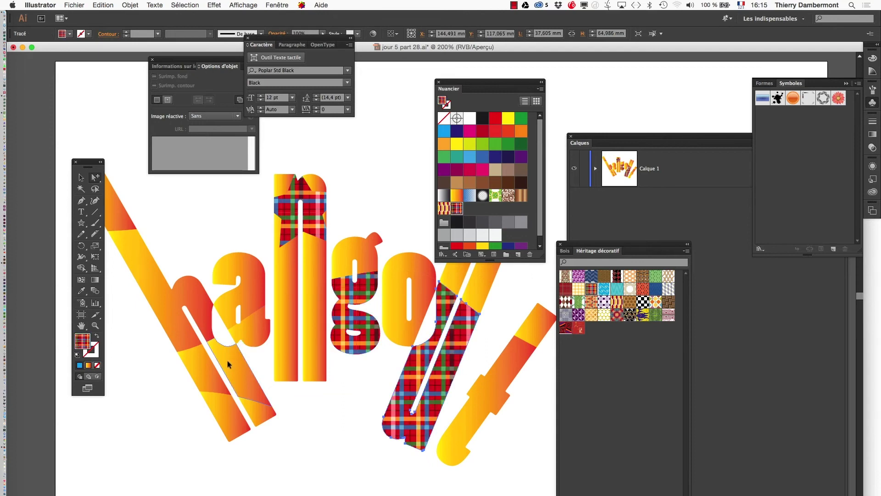
# Step: Fill the middle piece of the h's right leg and the tip of its stem with the red interlaced pattern
pyautogui.click(644, 290)
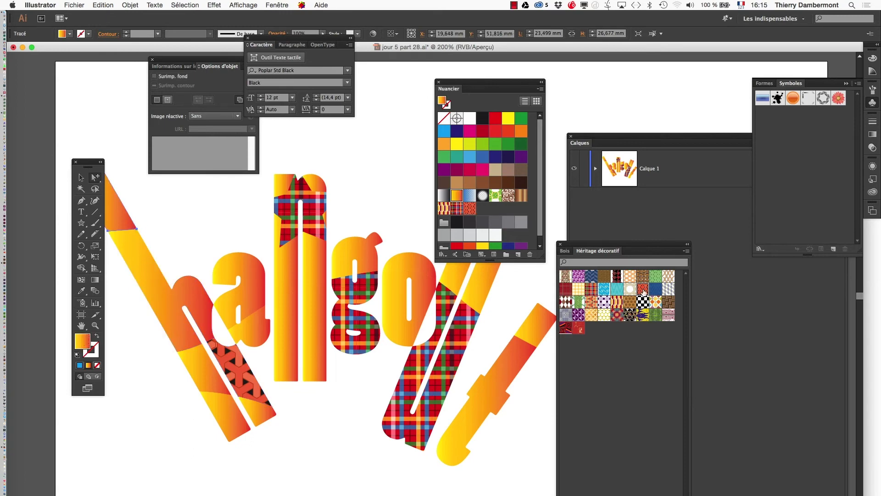
pyautogui.keyDown('alt'); pyautogui.keyDown('super'); pyautogui.click(290, 468); pyautogui.keyUp('super'); pyautogui.keyUp('alt')
pyautogui.moveTo(453, 333); pyautogui.dragTo(302, 495)
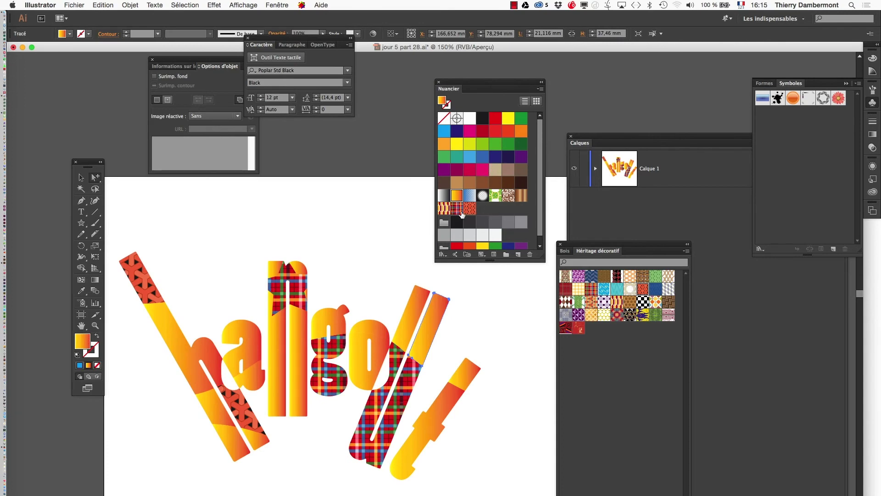
# Step: Fill the u's upper right piece and the h's large middle piece with light grey and deselect
pyautogui.click(468, 237)
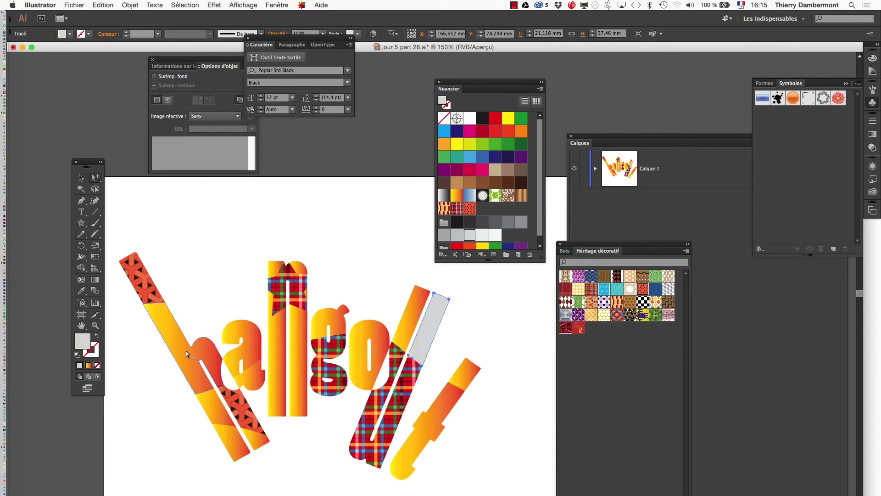
pyautogui.click(469, 238)
pyautogui.click(251, 235)
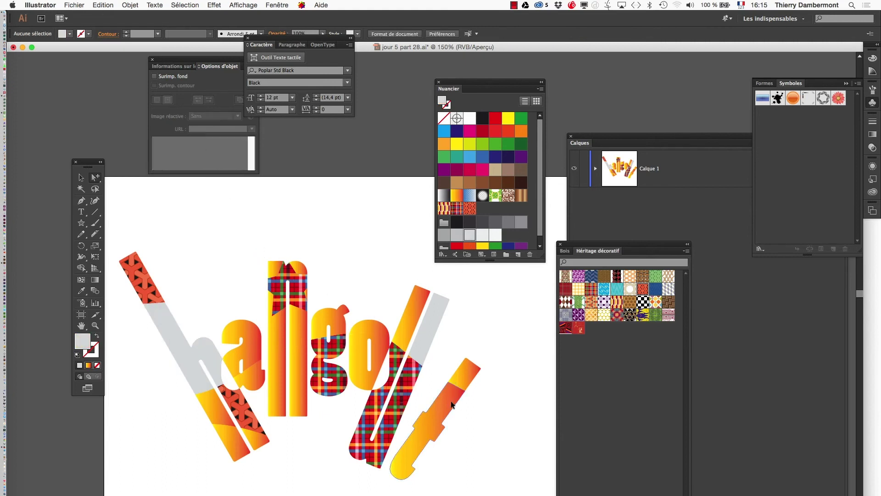
# Step: Try dark blue fills on the t's large lower piece and the middle piece of the n's left stem
pyautogui.click(458, 373)
pyautogui.click(507, 156)
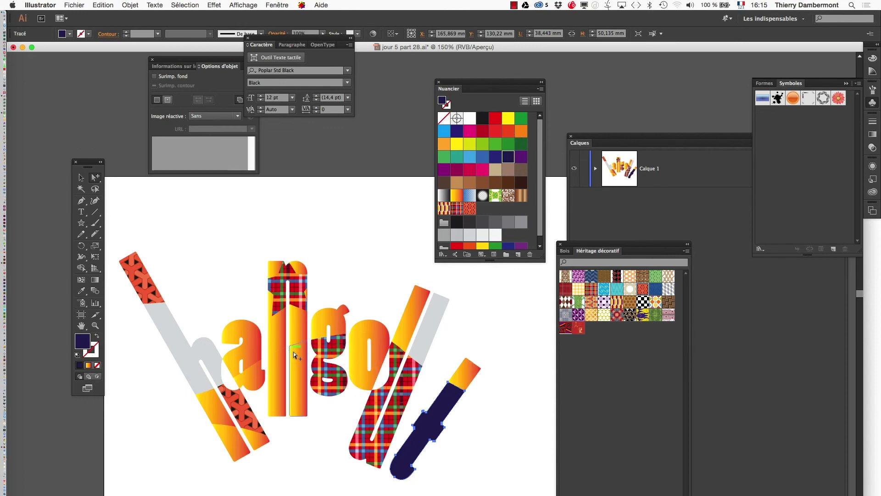
pyautogui.click(276, 328)
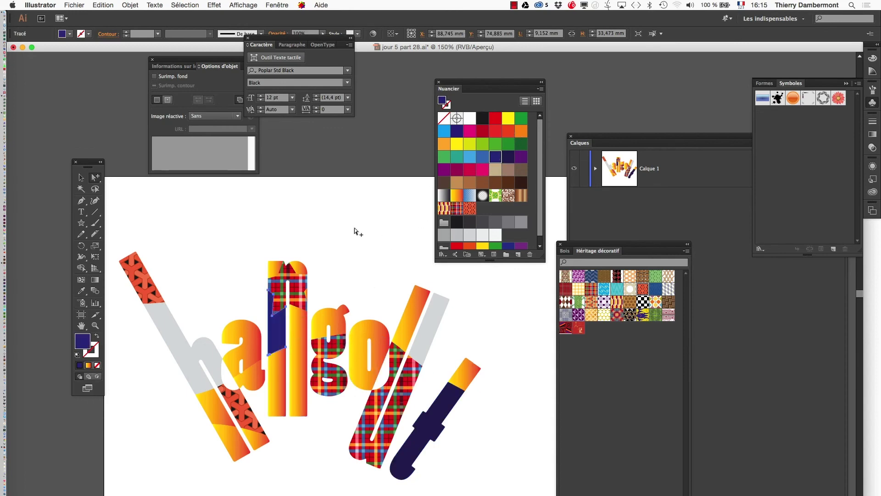
pyautogui.click(221, 199)
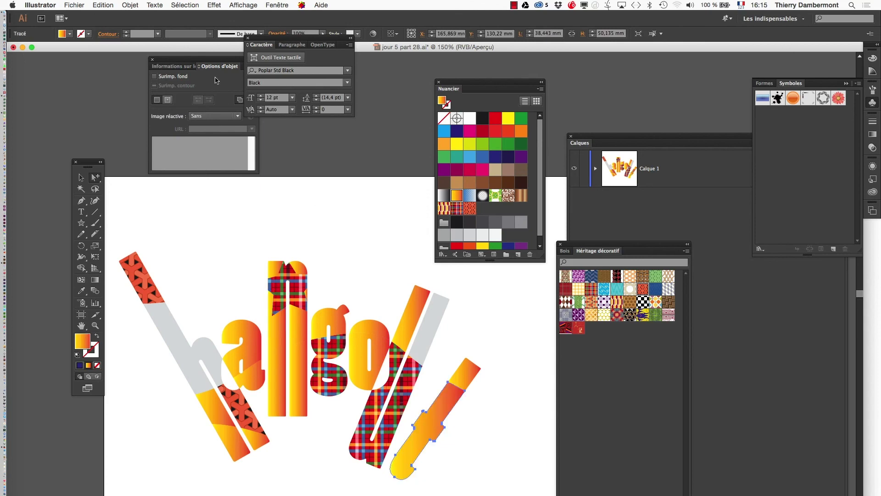
# Step: Save the document under the new name "jour 5 part 29" in the "Illustrator carnaval 2015" folder
pyautogui.click(76, 6)
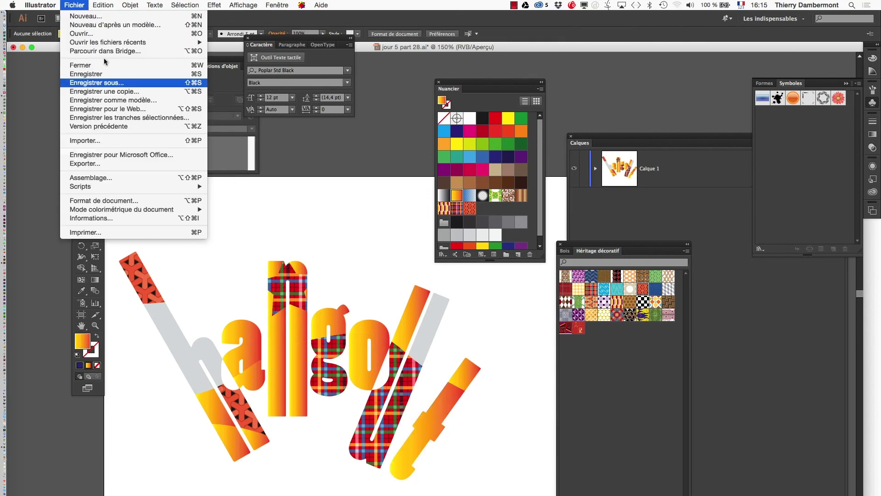
pyautogui.click(126, 83)
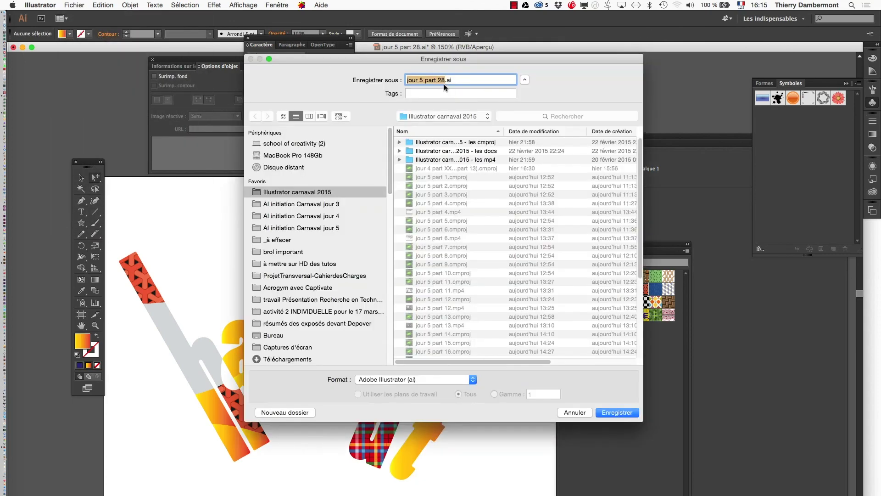
pyautogui.click(444, 83)
pyautogui.press('BackSpace')
pyautogui.write('9')
pyautogui.click(617, 412)
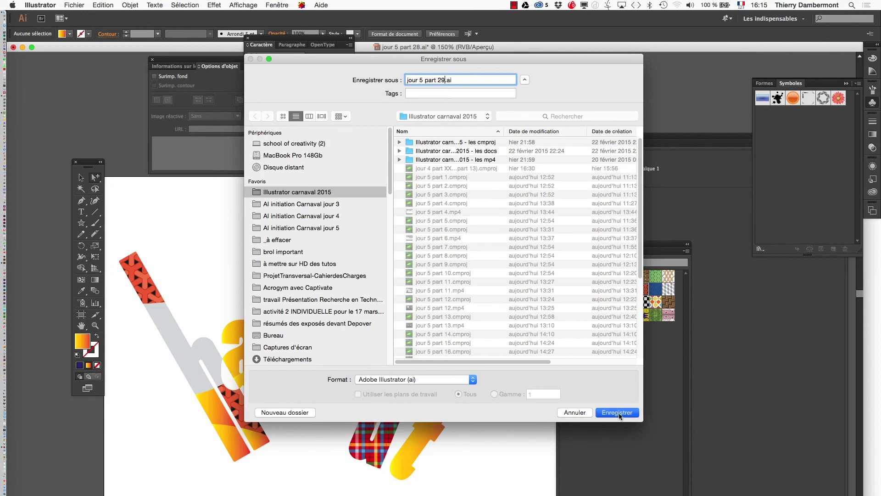